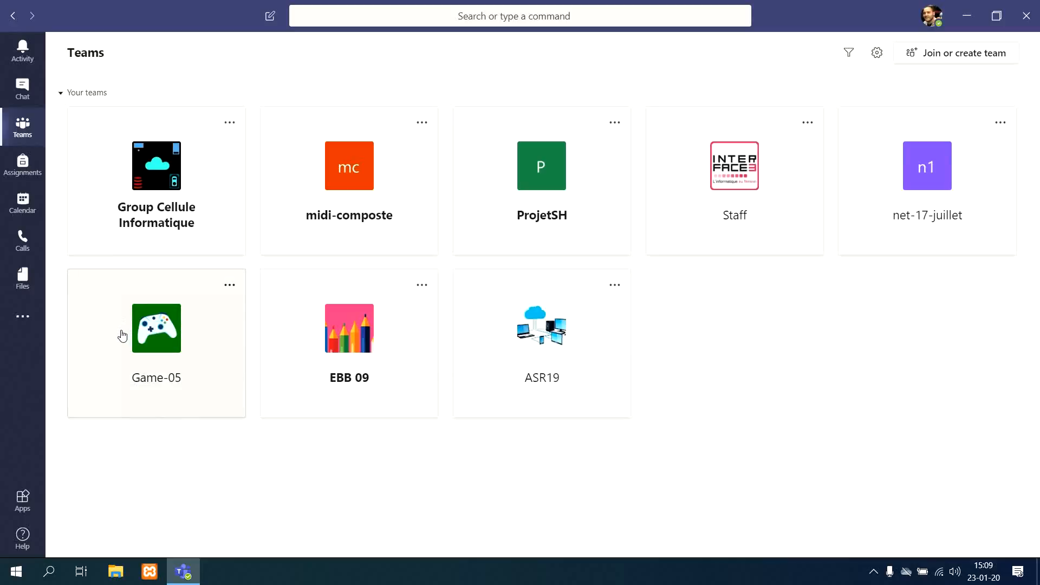
Step: Open the Initiation à la programmation Python folder inside Class Materials in the Game-05 team's General channel files
{"action": "left_click", "coordinate": [166, 340]}
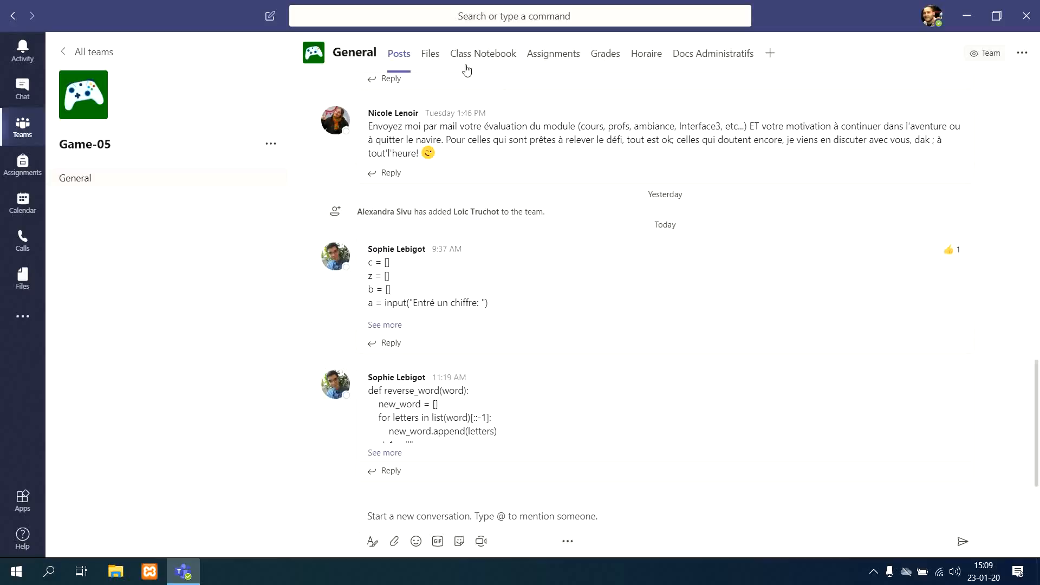
{"action": "left_click", "coordinate": [437, 61]}
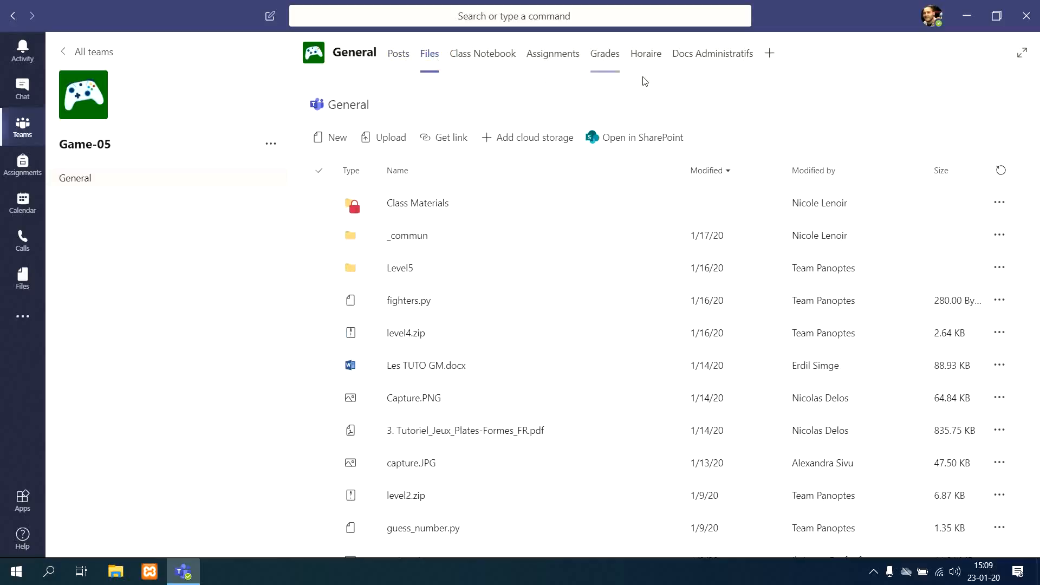
{"action": "left_click", "coordinate": [425, 205]}
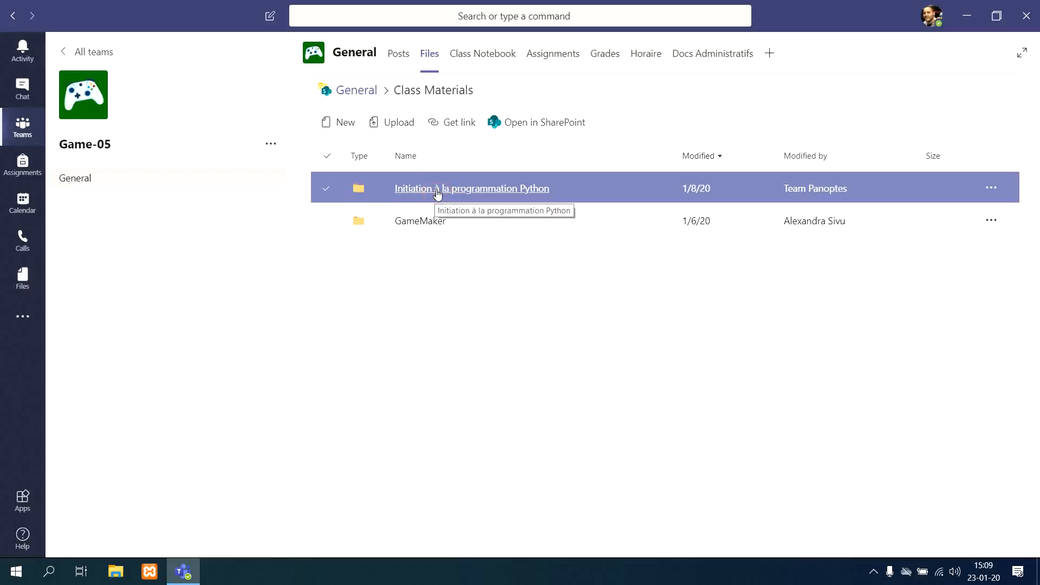
{"action": "left_click", "coordinate": [437, 193]}
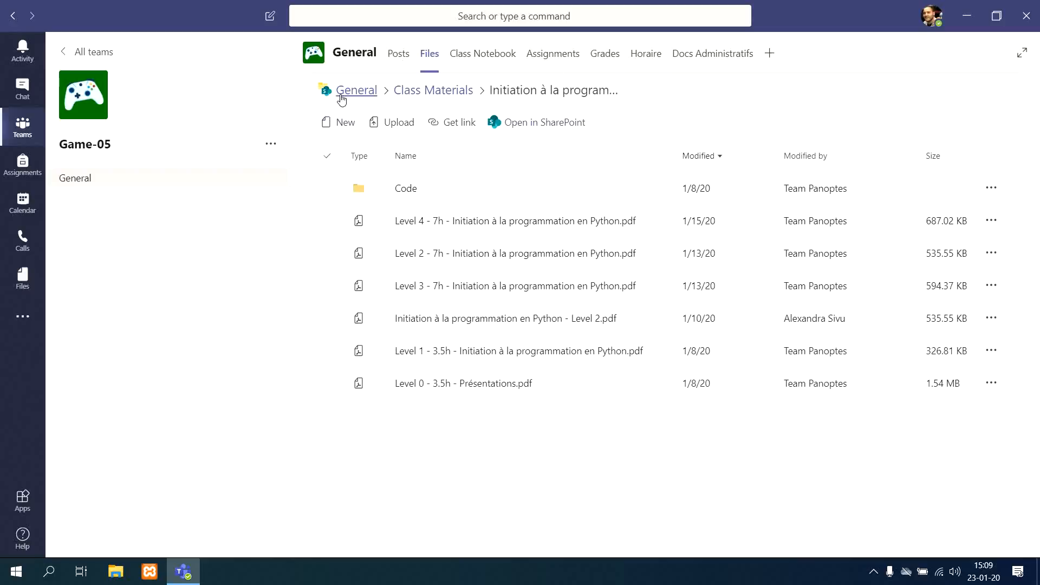
{"action": "left_click", "coordinate": [440, 97]}
{"action": "left_click", "coordinate": [618, 94]}
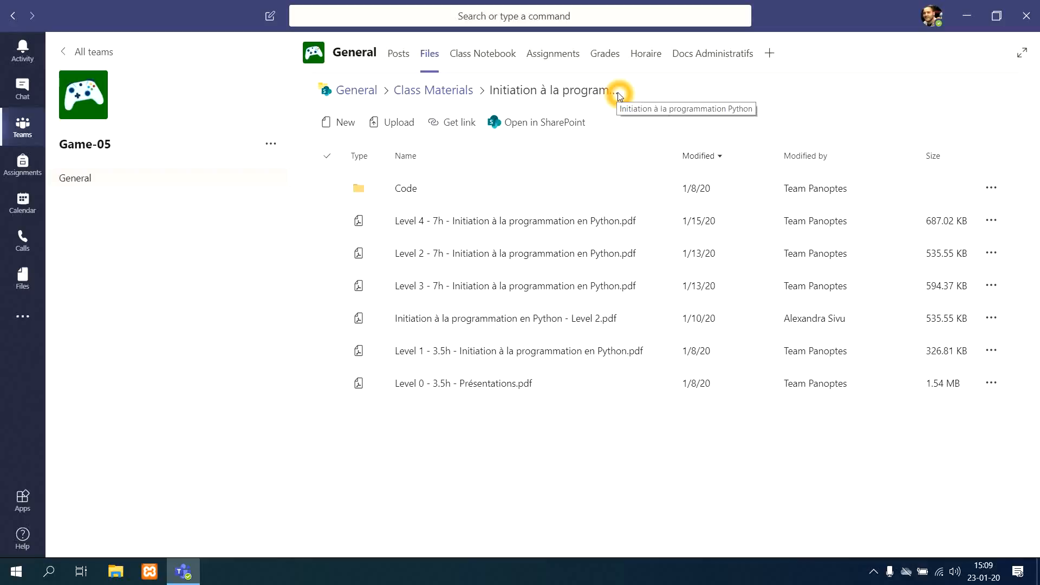
Step: Switch to File Explorer to look over the local folders, and minimize its window again
{"action": "left_click", "coordinate": [115, 577]}
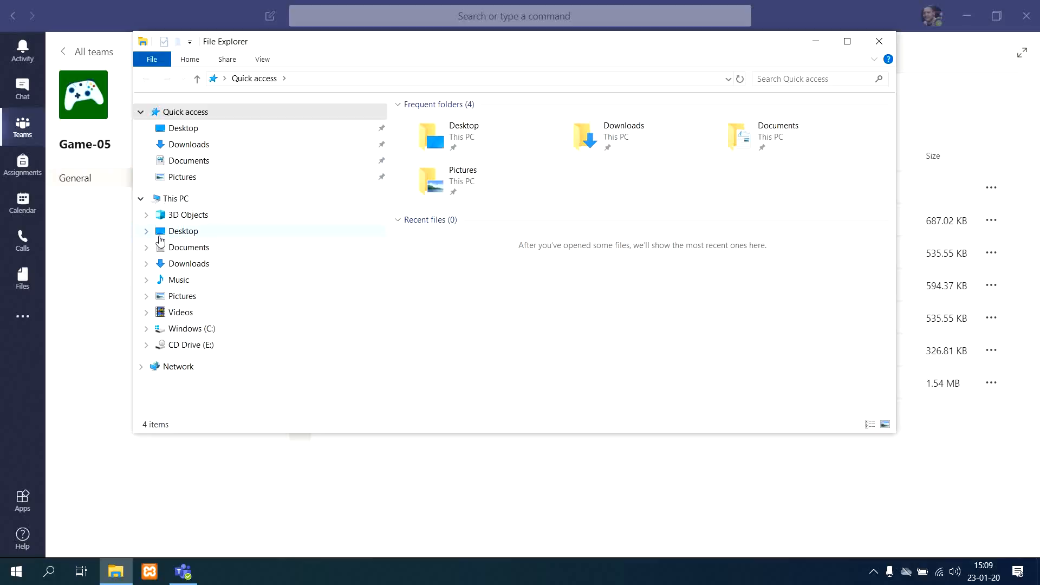
{"action": "left_click", "coordinate": [816, 48]}
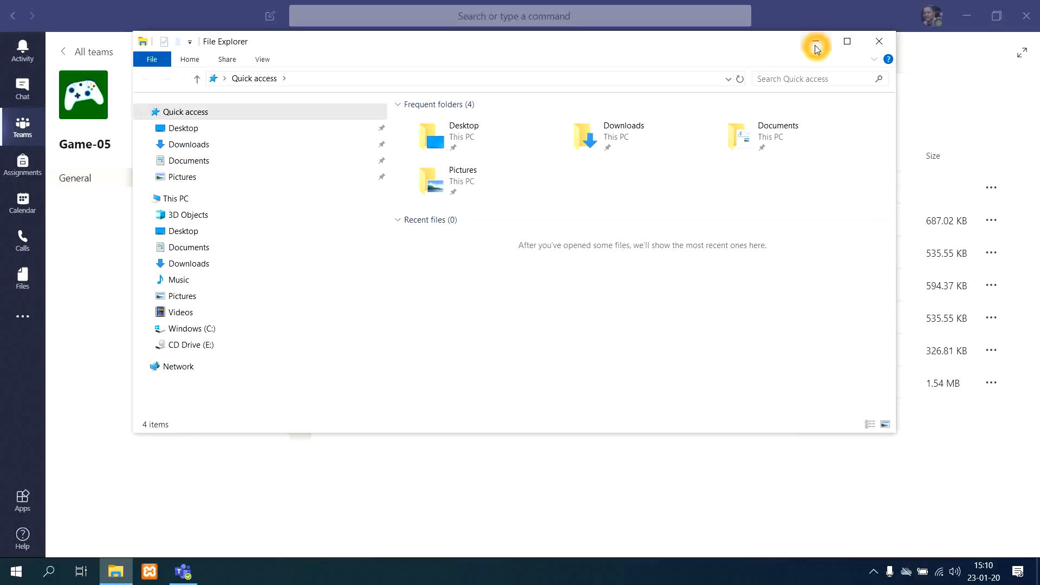
{"action": "left_click", "coordinate": [816, 48]}
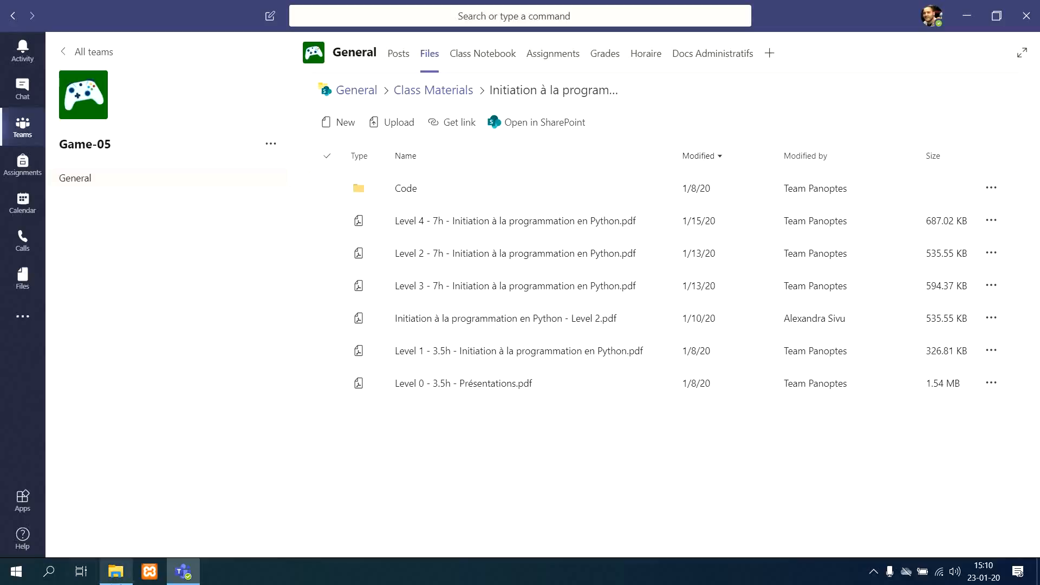
{"action": "left_click", "coordinate": [121, 575]}
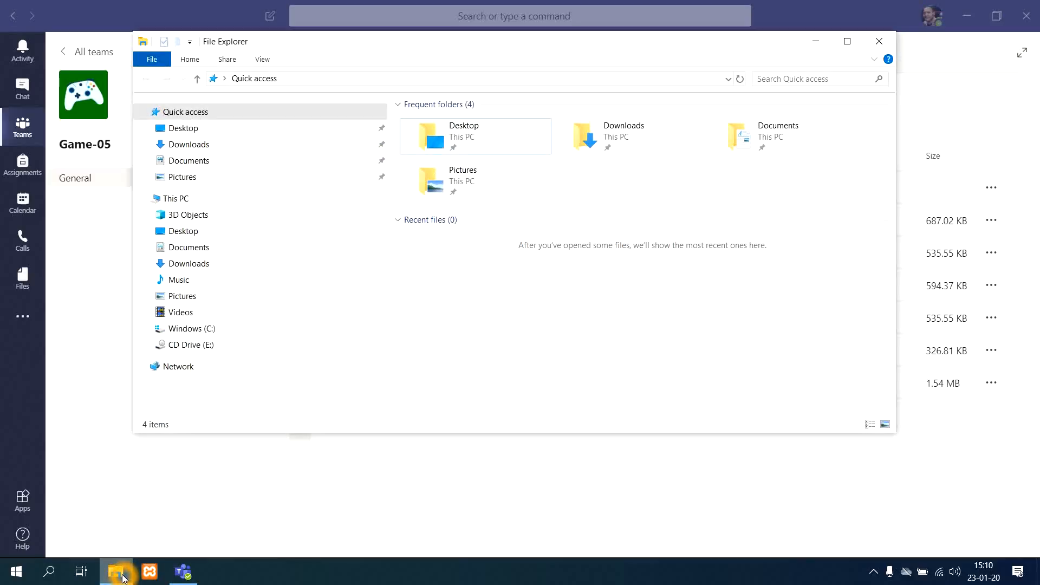
{"action": "left_click", "coordinate": [123, 576]}
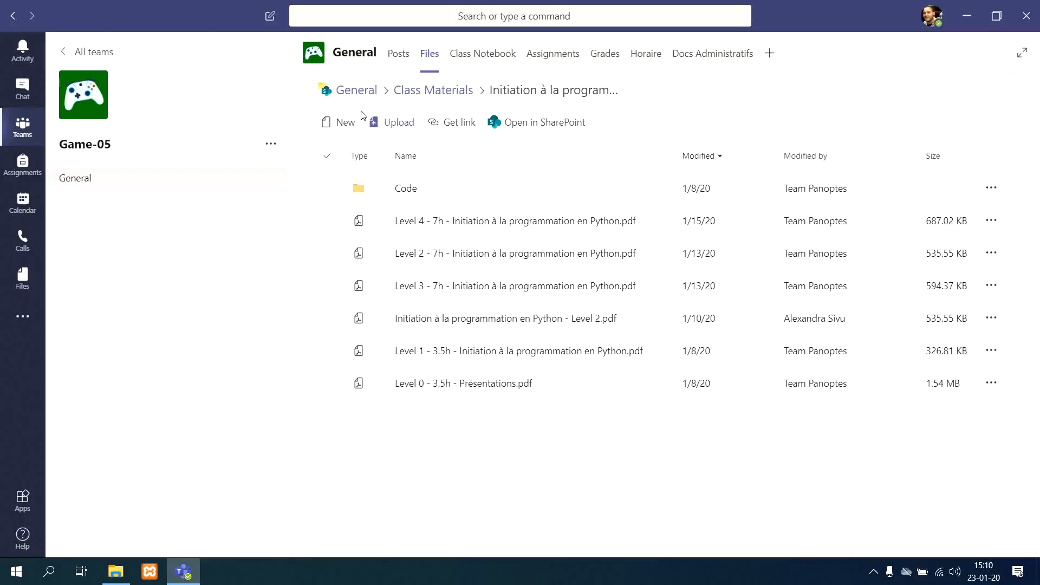
Step: Return to the General channel's root file folder and open it in SharePoint
{"action": "left_click", "coordinate": [357, 97]}
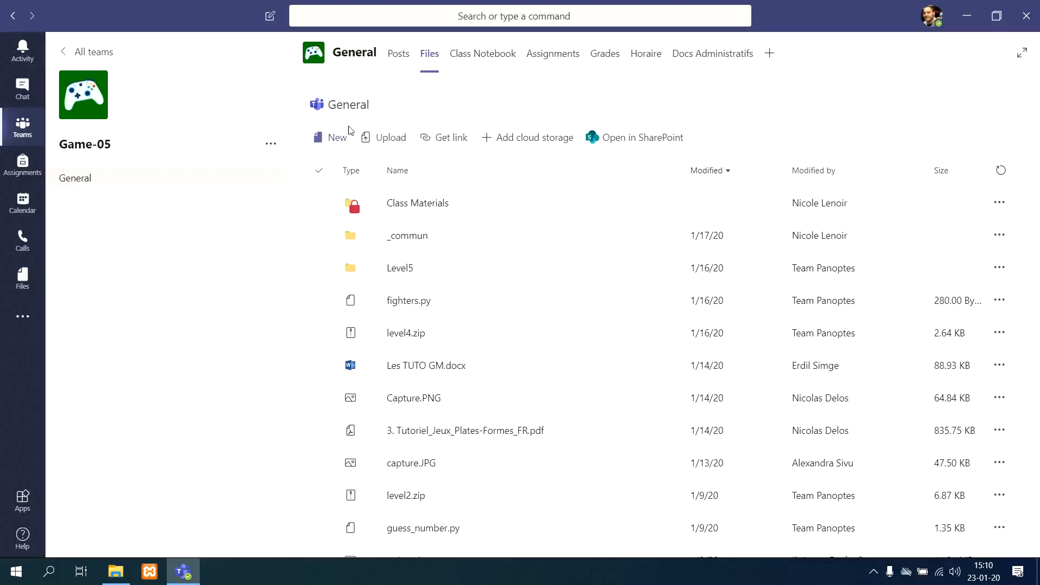
{"action": "left_click", "coordinate": [361, 115]}
{"action": "left_click", "coordinate": [655, 142]}
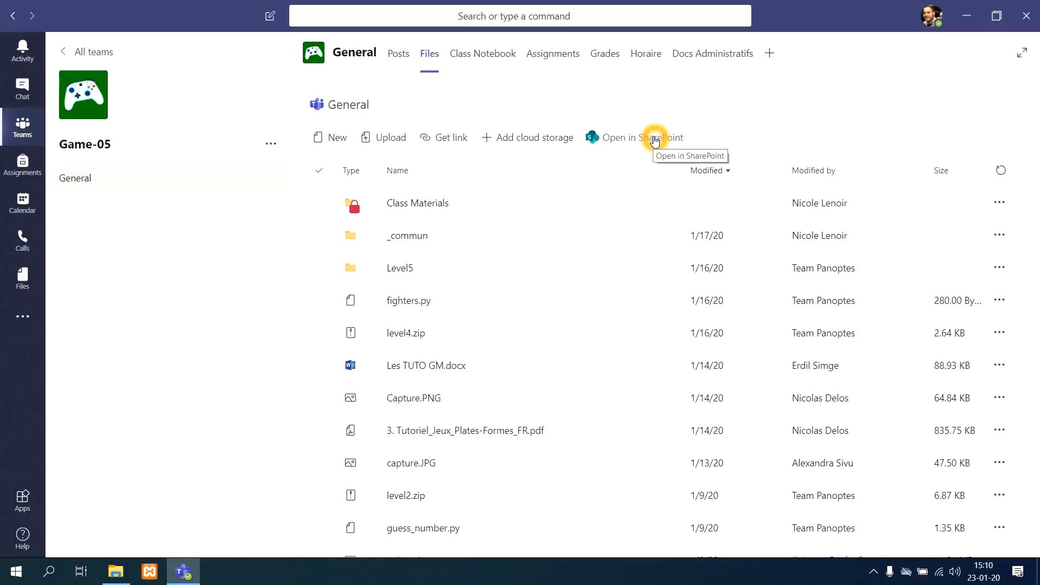
{"action": "left_click", "coordinate": [654, 141]}
{"action": "left_click", "coordinate": [653, 141]}
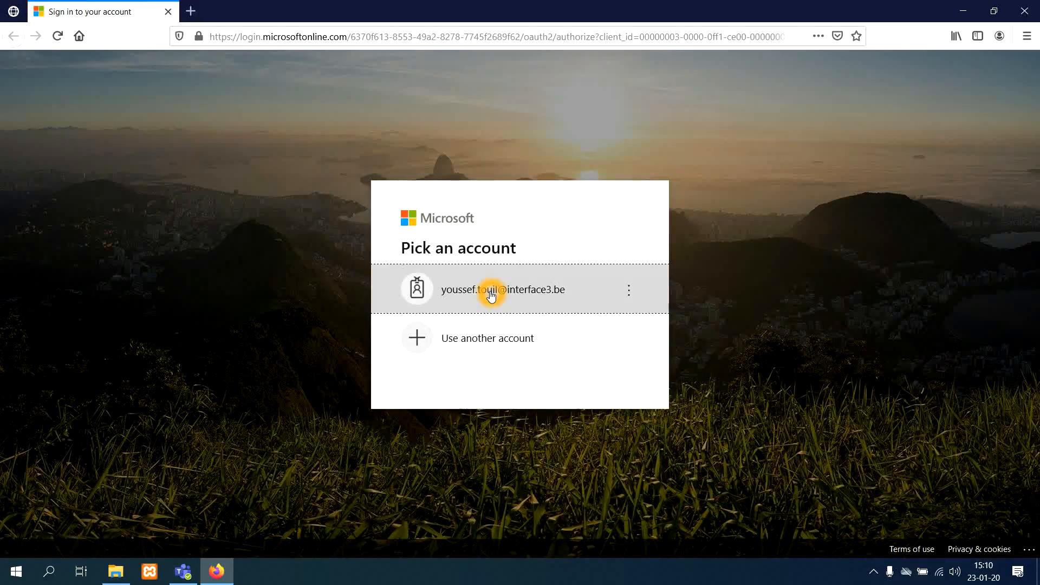
Step: Sign in to Microsoft with the listed work account by entering the account password, and choose to stay signed in
{"action": "left_click", "coordinate": [491, 294]}
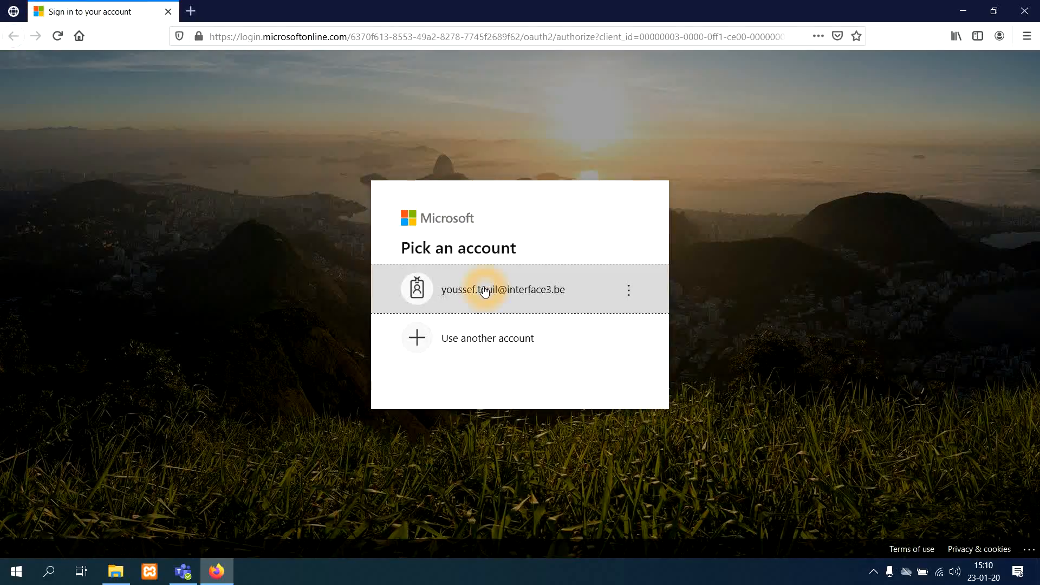
{"action": "left_click", "coordinate": [484, 304]}
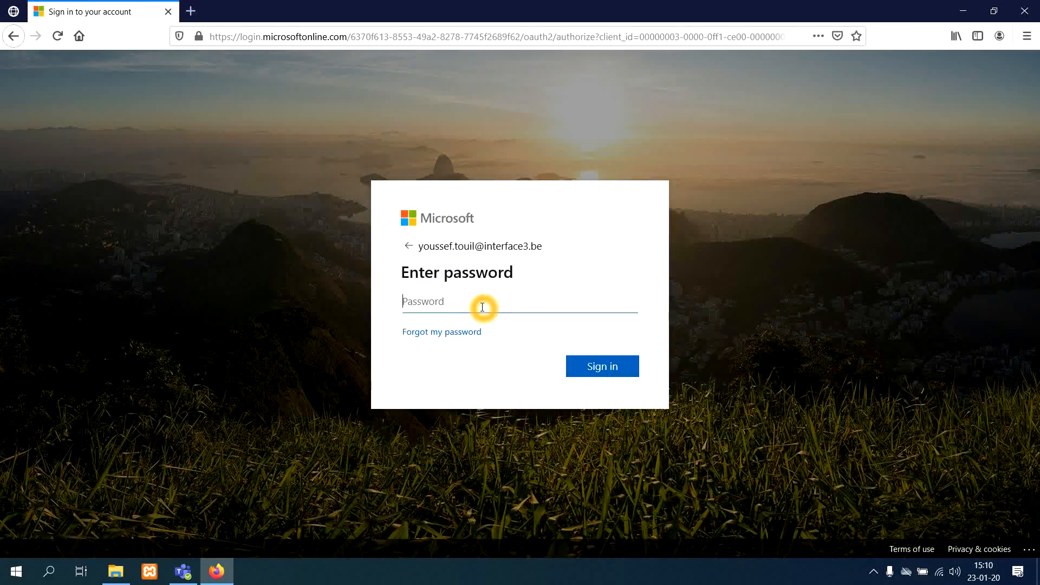
{"action": "type", "text": "***********"}
{"action": "key", "text": "Return"}
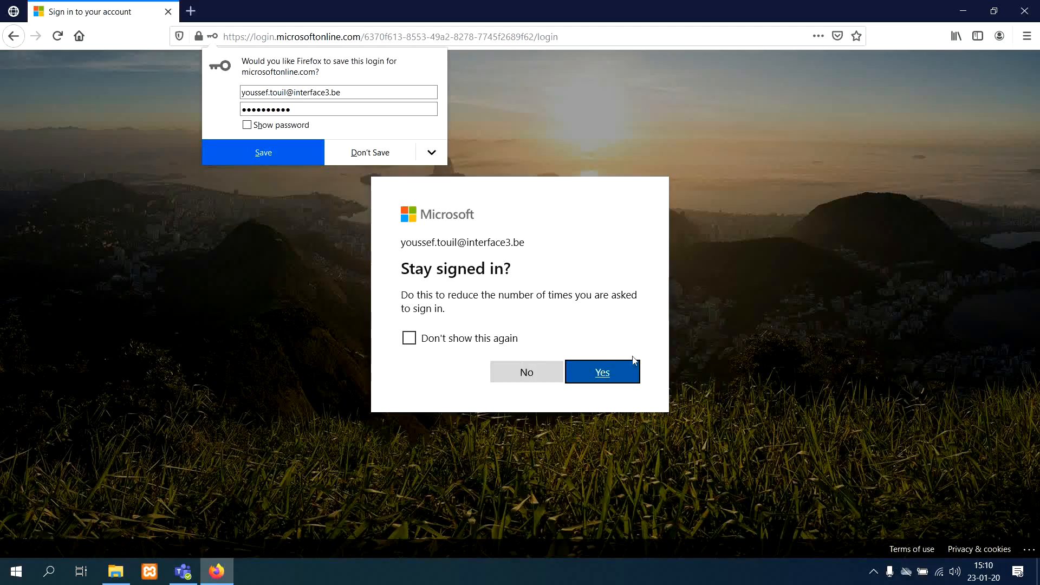
{"action": "left_click", "coordinate": [610, 370]}
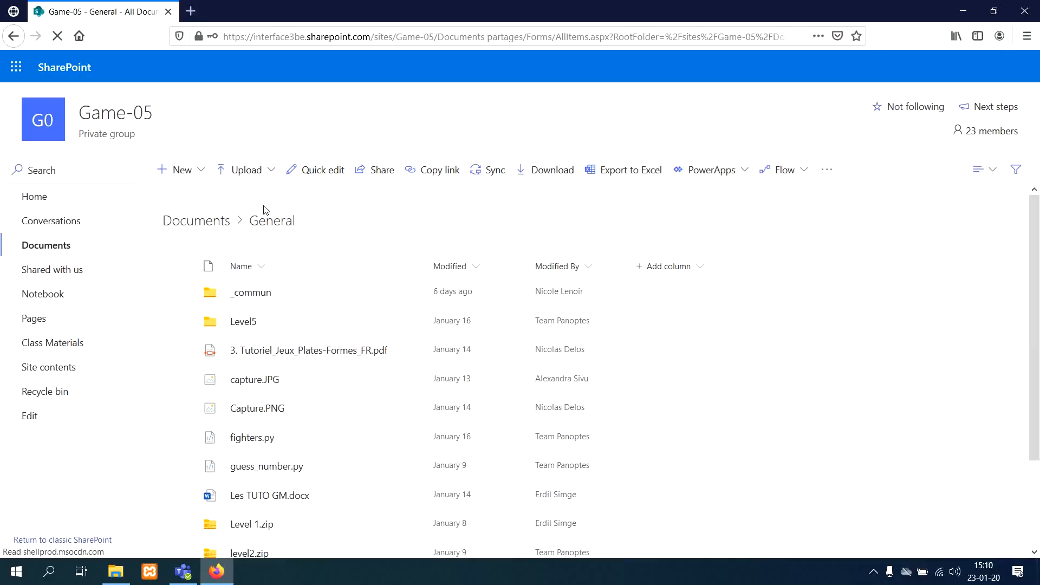
Step: Start syncing the General document library and let Microsoft OneDrive open the sync link
{"action": "left_click", "coordinate": [280, 225]}
{"action": "left_click", "coordinate": [398, 258]}
{"action": "left_click", "coordinate": [495, 174]}
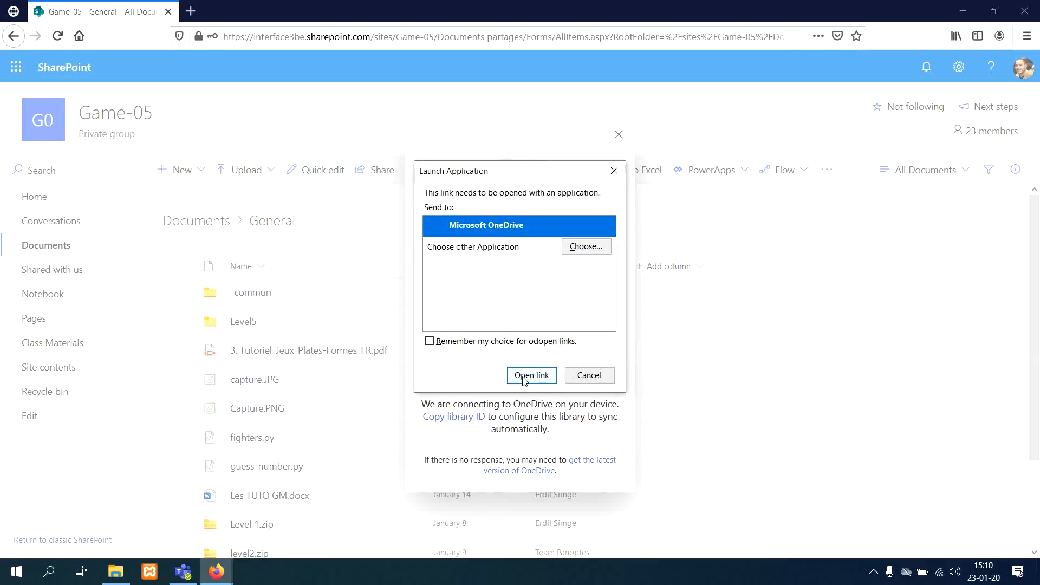
{"action": "left_click", "coordinate": [525, 380]}
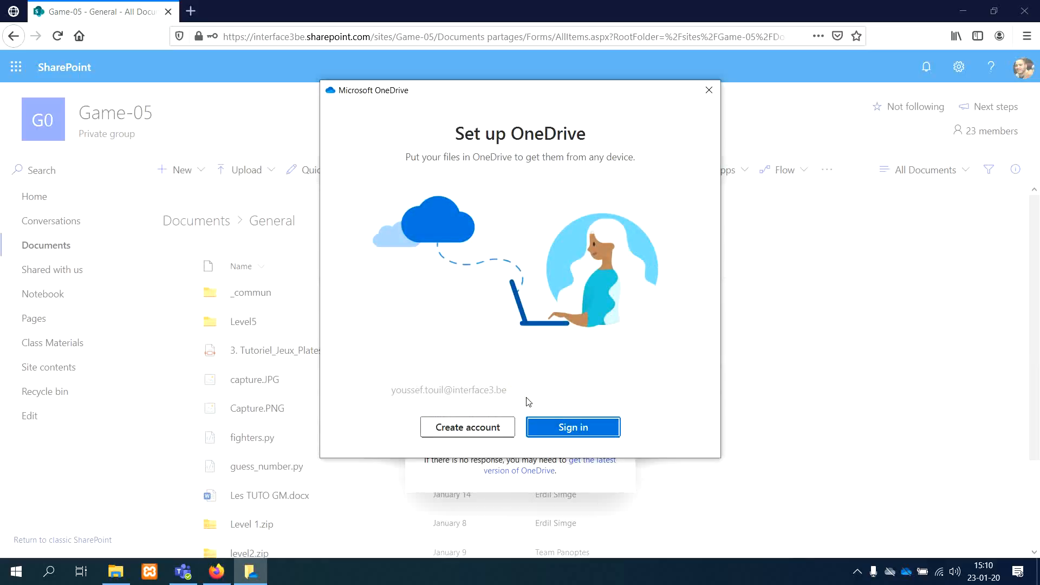
Step: Sign in to OneDrive with the suggested Work or school account by entering the account password
{"action": "left_click", "coordinate": [586, 428]}
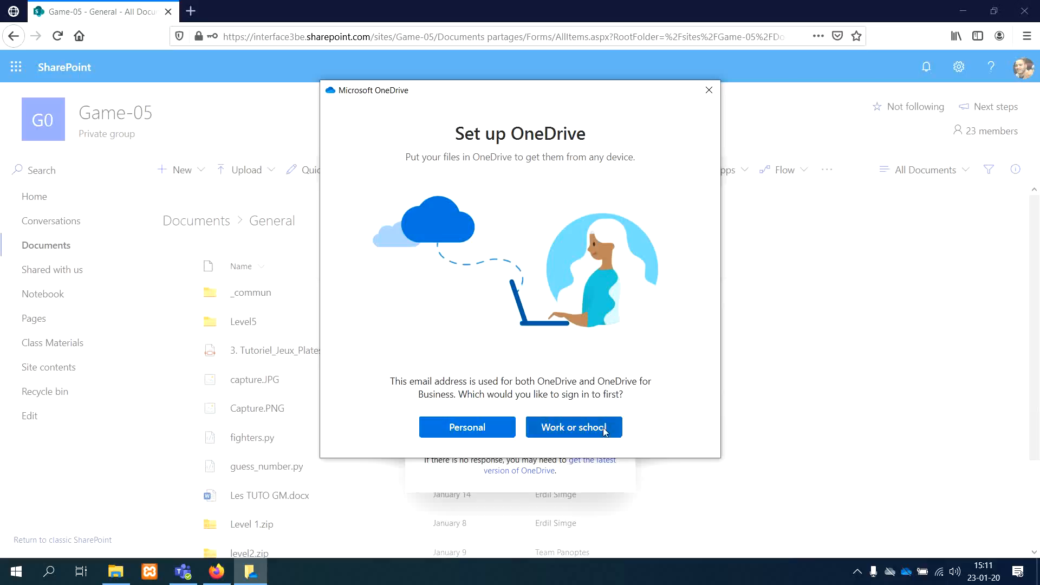
{"action": "left_click", "coordinate": [567, 430]}
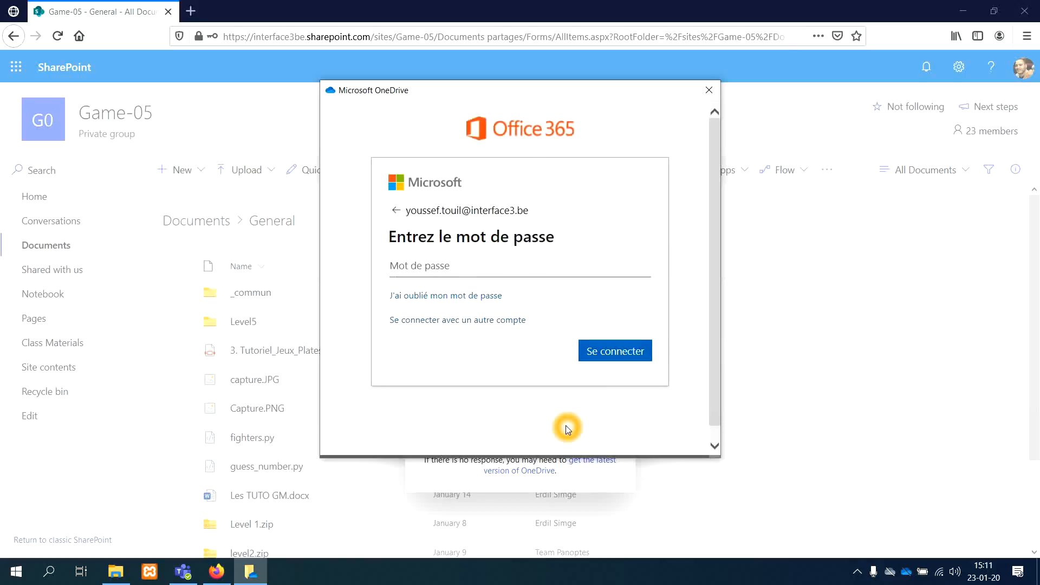
{"action": "left_click", "coordinate": [458, 268]}
{"action": "left_click", "coordinate": [458, 269]}
{"action": "type", "text": "••••••••"}
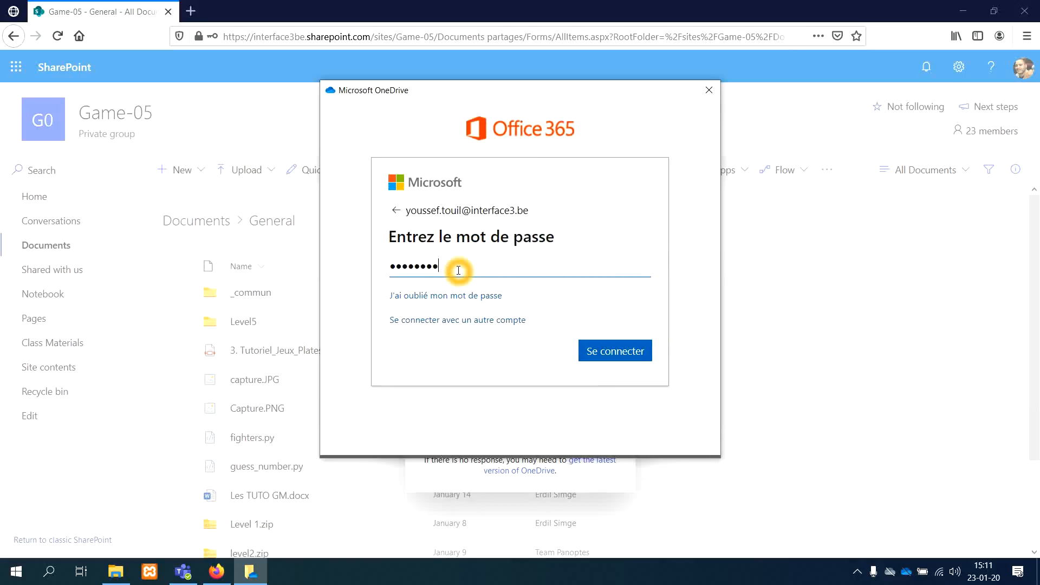
{"action": "key", "text": "Return"}
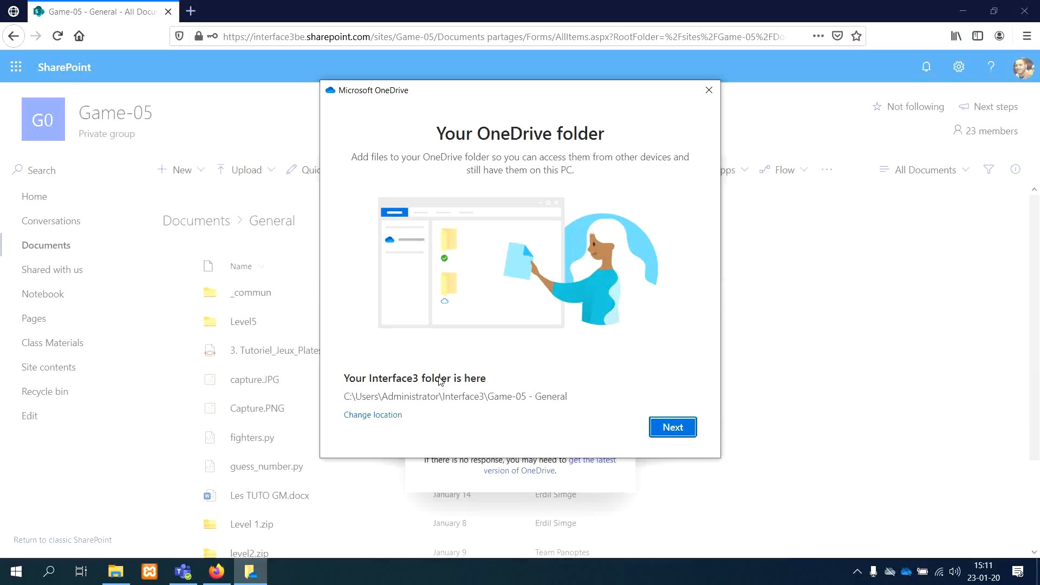
Step: Accept the proposed OneDrive folder location for Game-05 - General and go through the setup's introduction pages
{"action": "left_click", "coordinate": [522, 424]}
{"action": "left_click", "coordinate": [674, 427]}
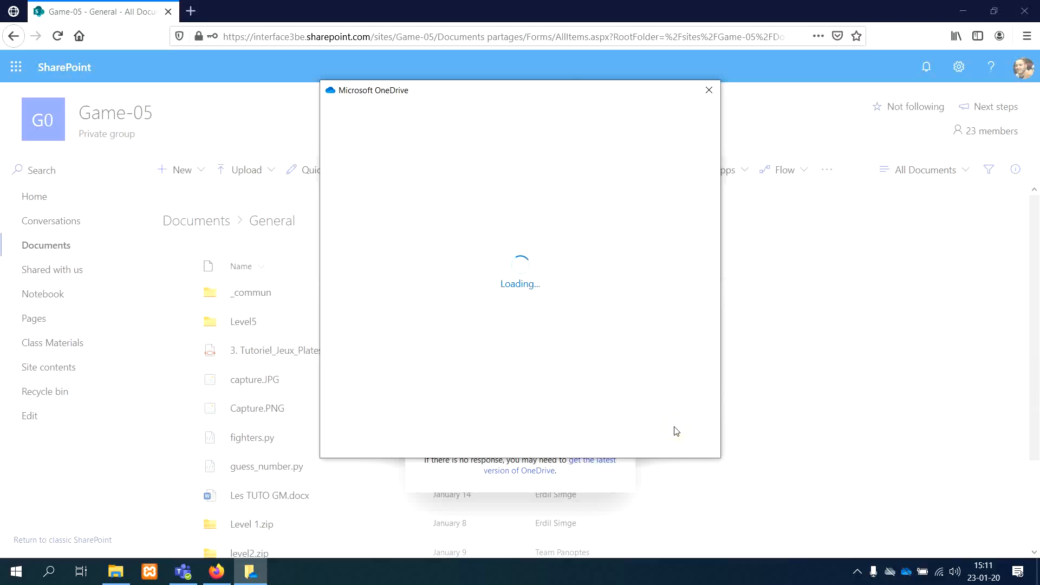
{"action": "left_click", "coordinate": [674, 427]}
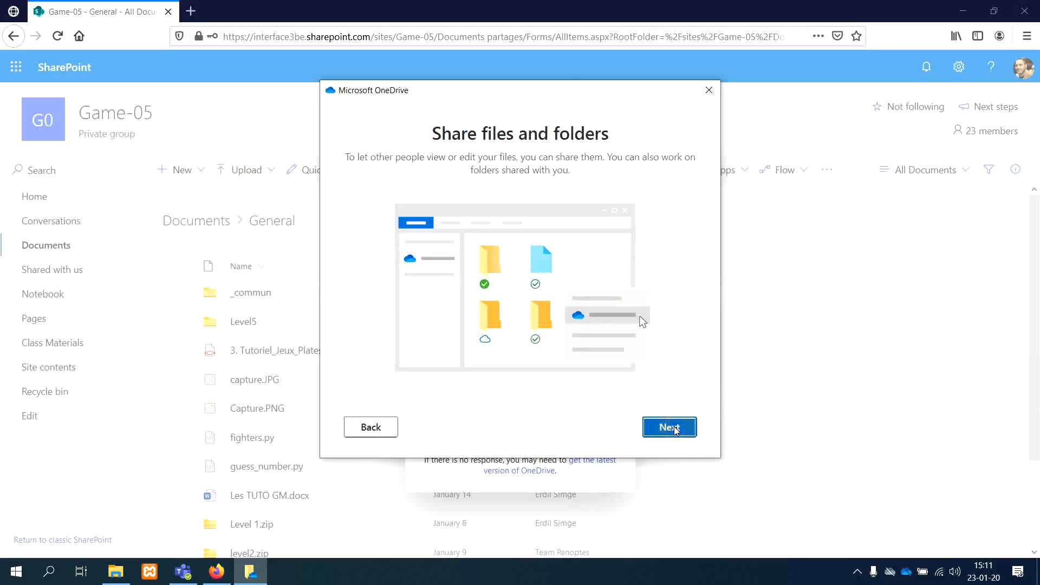
{"action": "left_click", "coordinate": [674, 428]}
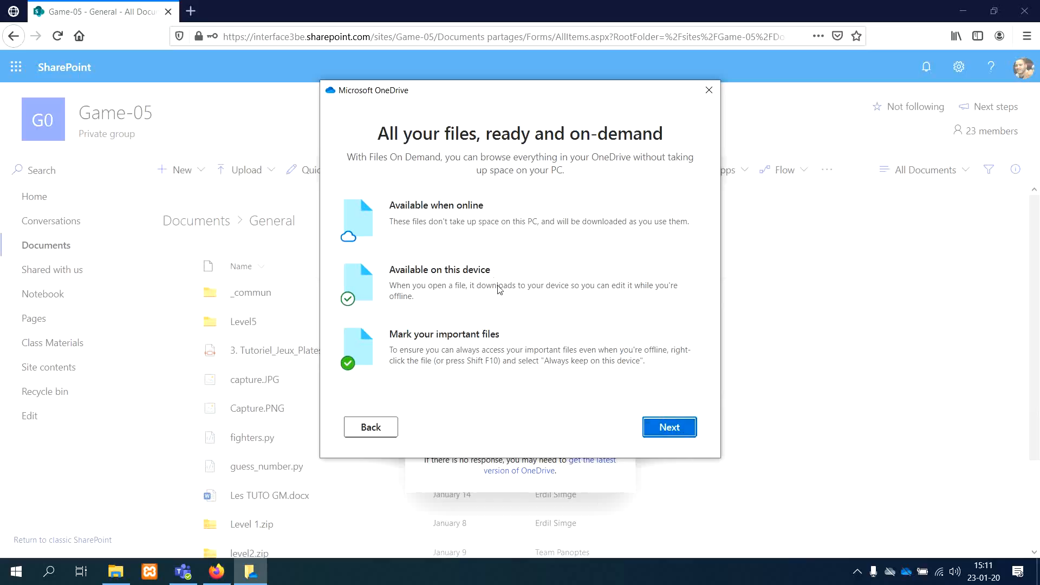
{"action": "left_click", "coordinate": [668, 427]}
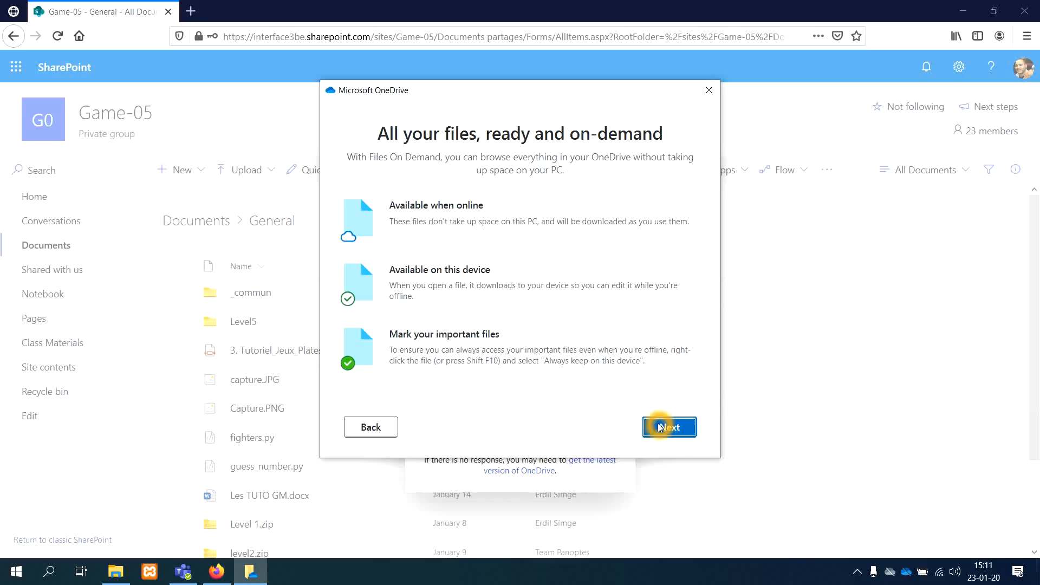
{"action": "left_click", "coordinate": [661, 429]}
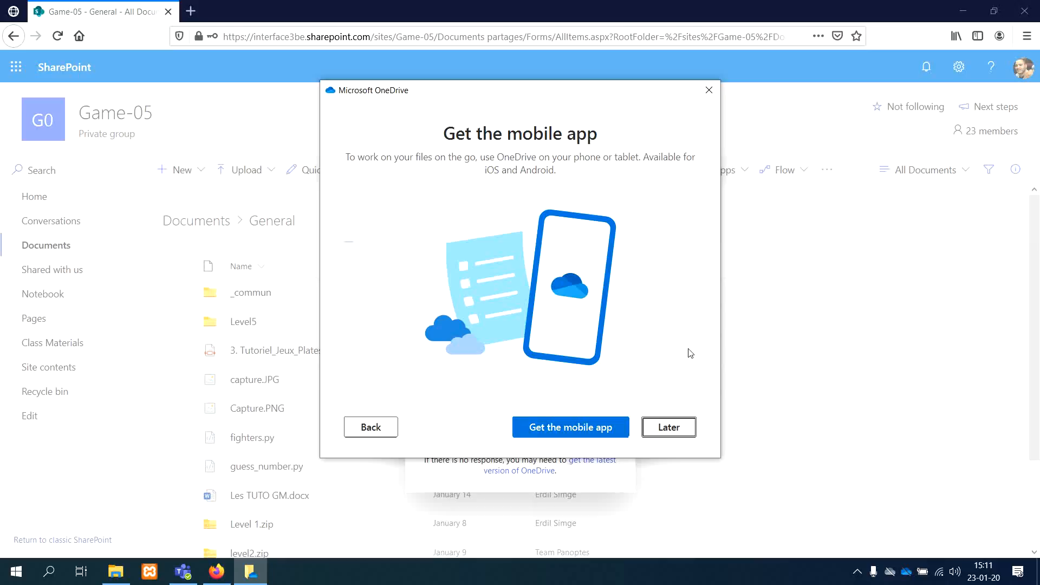
Step: Postpone getting the OneDrive mobile app to reach the end of the setup
{"action": "left_click", "coordinate": [685, 433]}
{"action": "left_click", "coordinate": [673, 436]}
{"action": "left_click", "coordinate": [667, 431]}
{"action": "left_click", "coordinate": [665, 431]}
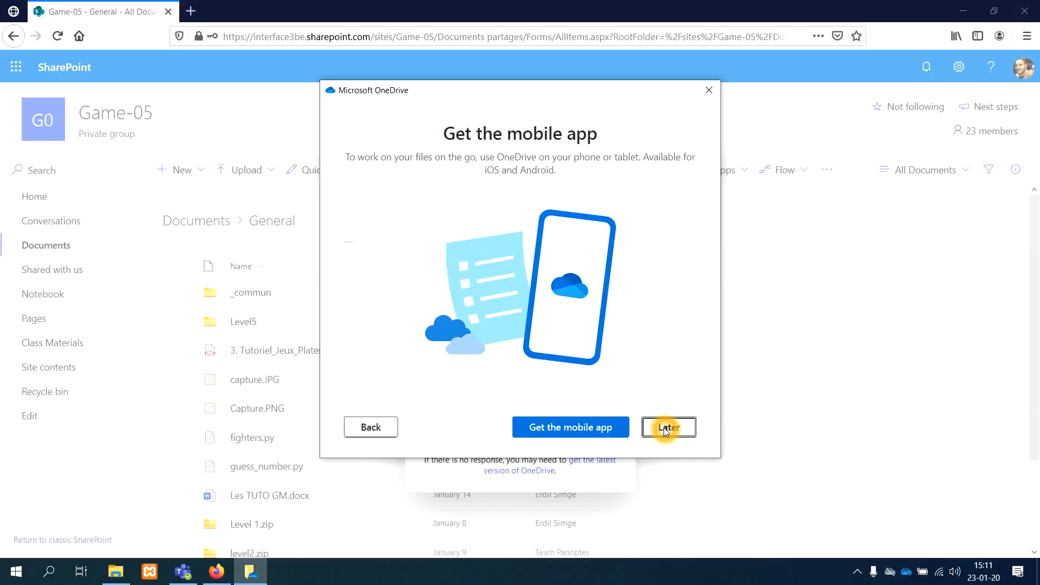
{"action": "left_click", "coordinate": [665, 431]}
{"action": "left_click", "coordinate": [666, 431]}
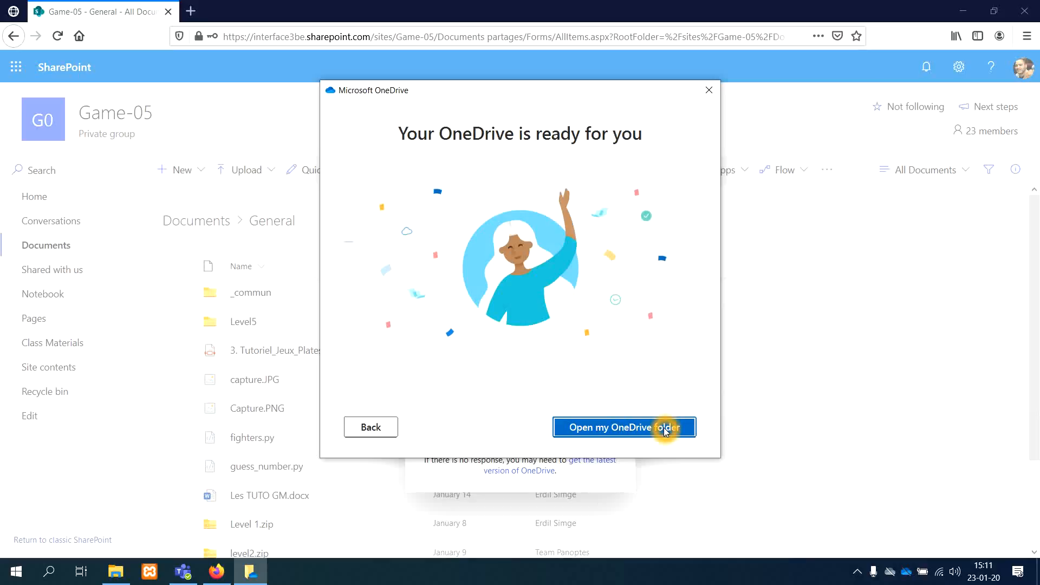
Step: Finish the setup by opening the OneDrive folder, and show the synced Game-05 - General folder in File Explorer
{"action": "left_click", "coordinate": [617, 437]}
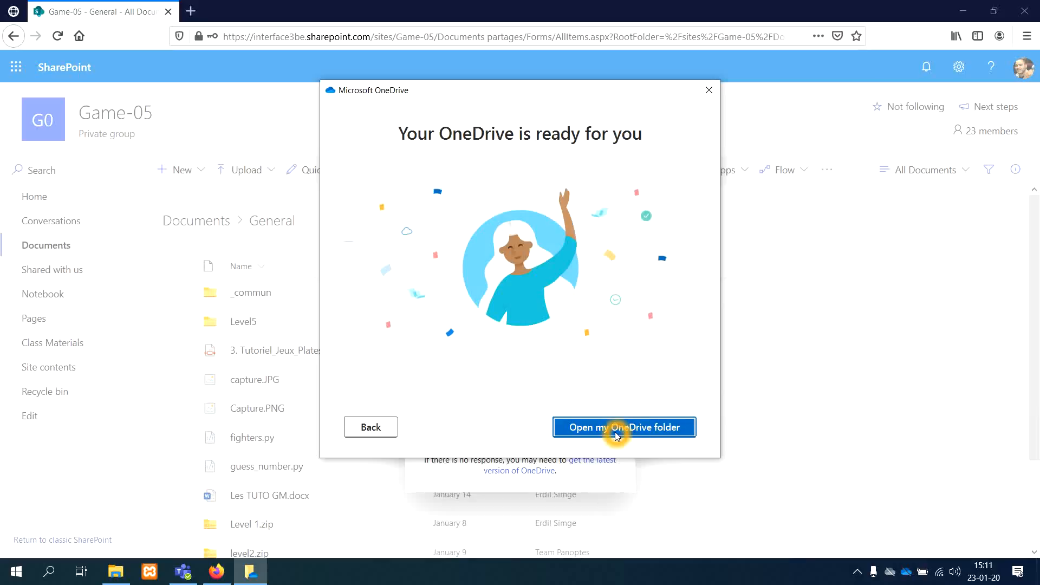
{"action": "left_click", "coordinate": [617, 437]}
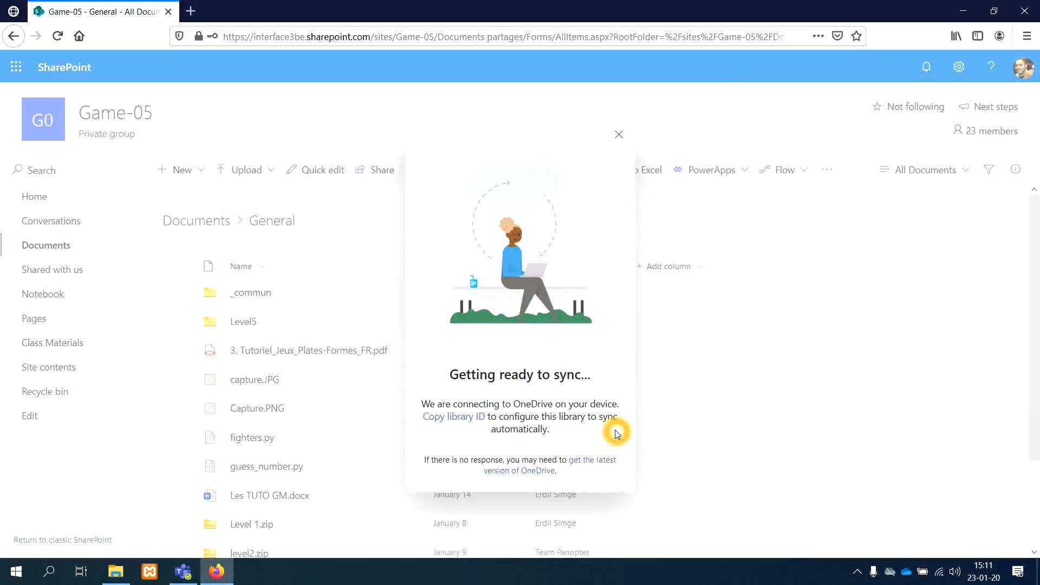
{"action": "left_click", "coordinate": [114, 574]}
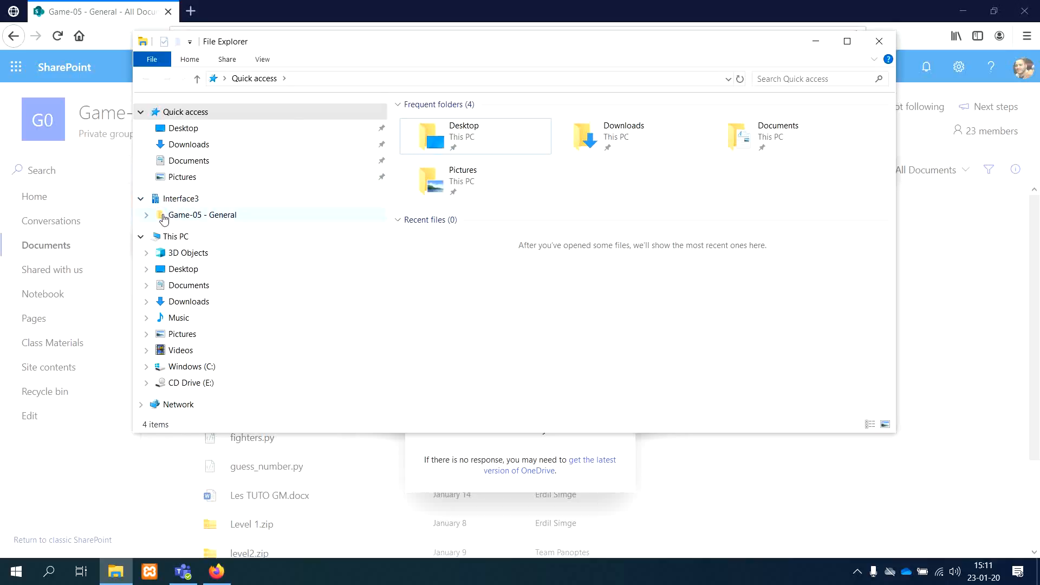
{"action": "left_click", "coordinate": [208, 218]}
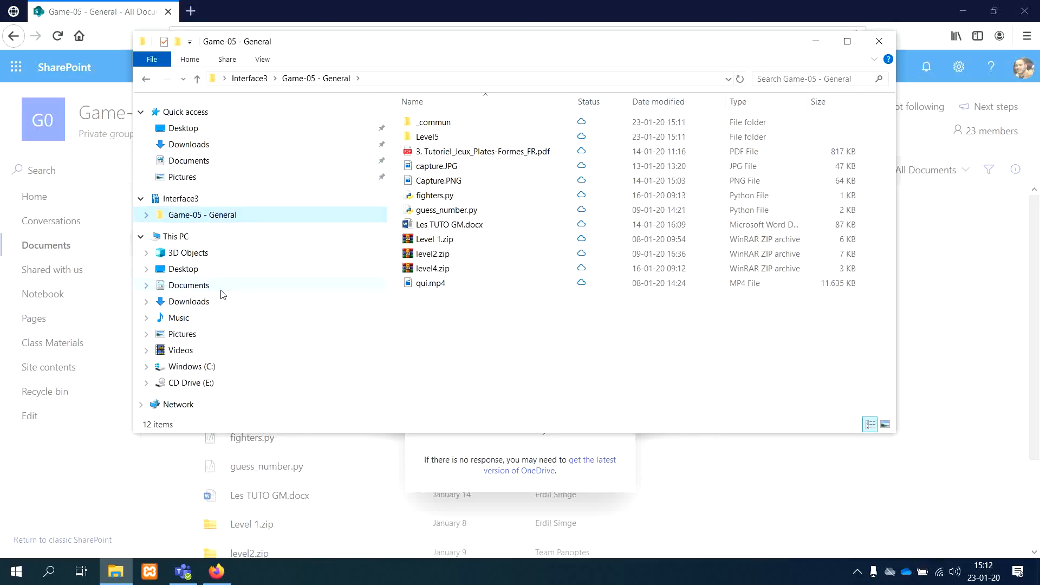
Step: Switch back to Microsoft Teams and open the Class Materials folder in the General channel files
{"action": "left_click", "coordinate": [183, 572]}
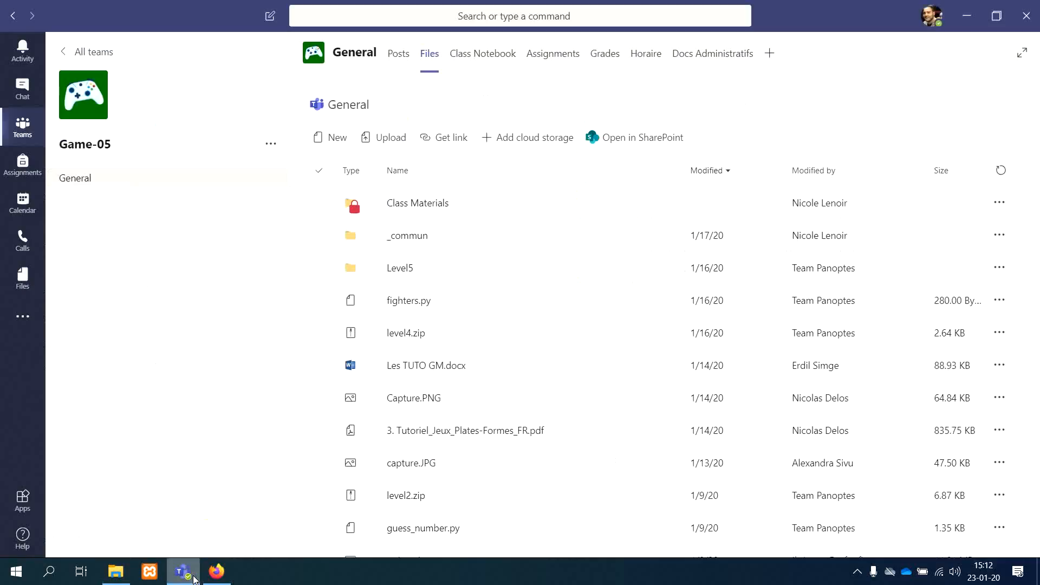
{"action": "left_click", "coordinate": [418, 205]}
{"action": "left_click", "coordinate": [418, 205]}
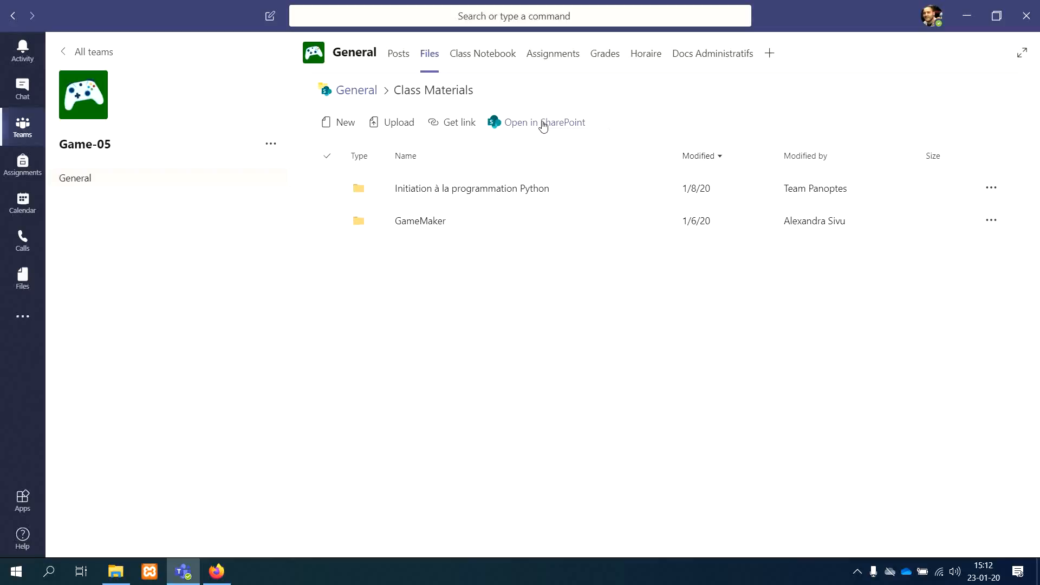
Step: Open the Class Materials folder in SharePoint and sync it to the computer through Microsoft OneDrive
{"action": "left_click", "coordinate": [552, 123]}
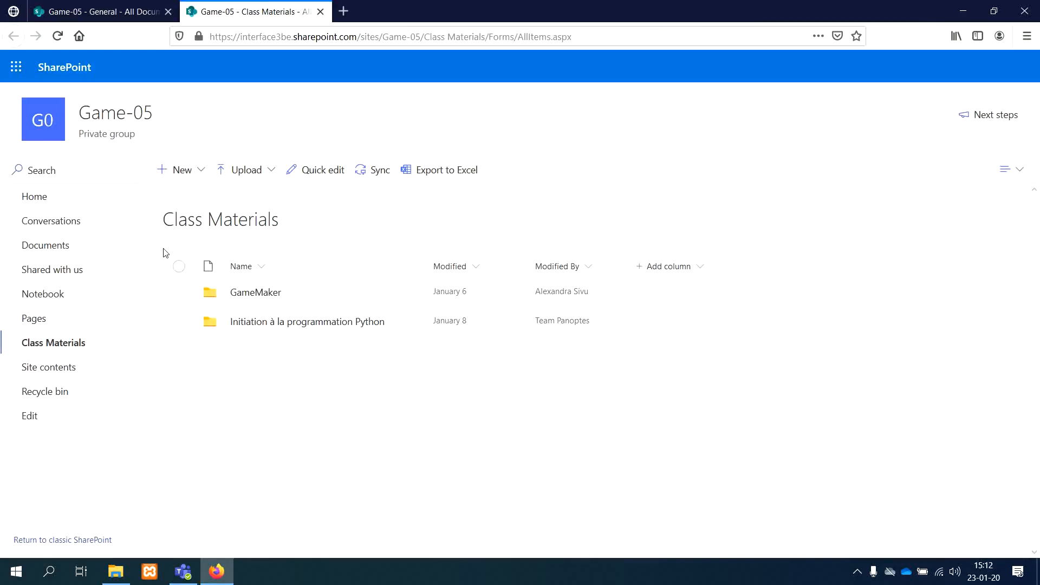
{"action": "left_click", "coordinate": [377, 178]}
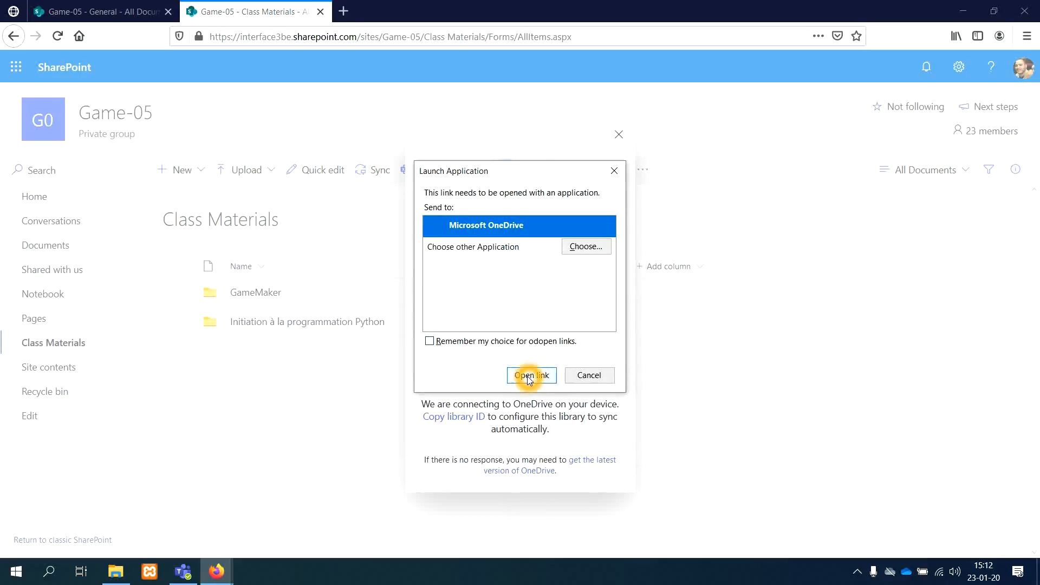
{"action": "left_click", "coordinate": [530, 378]}
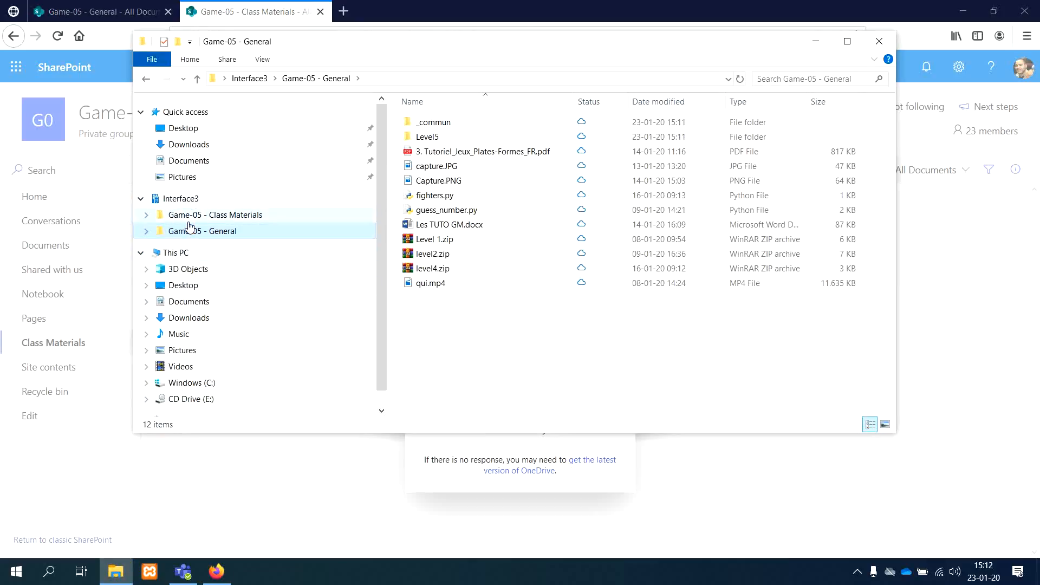
Step: Check the synced Game-05 folders under Interface3 in File Explorer and switch back to Microsoft Teams
{"action": "left_click", "coordinate": [243, 230]}
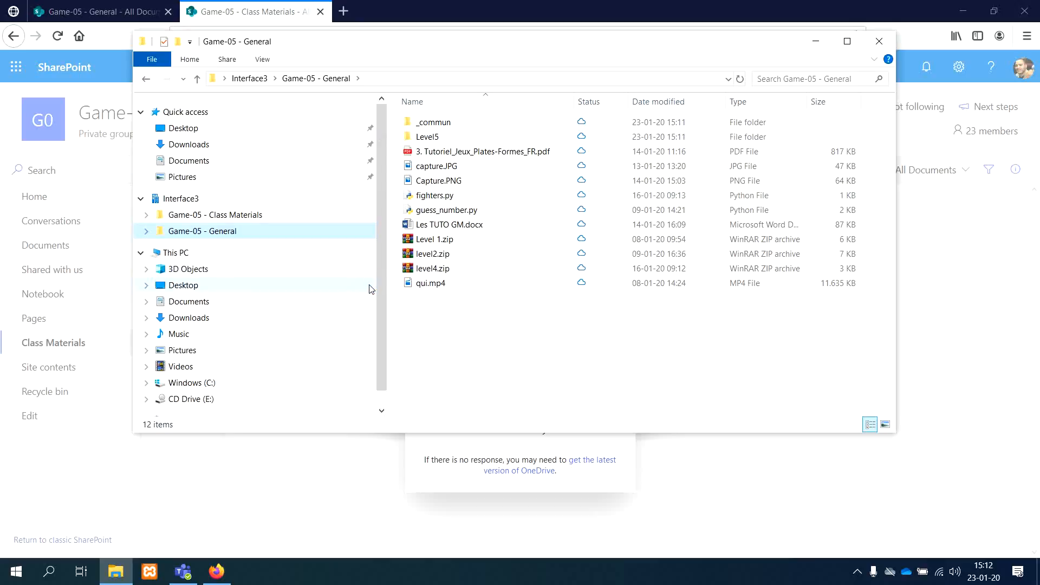
{"action": "left_click", "coordinate": [263, 197]}
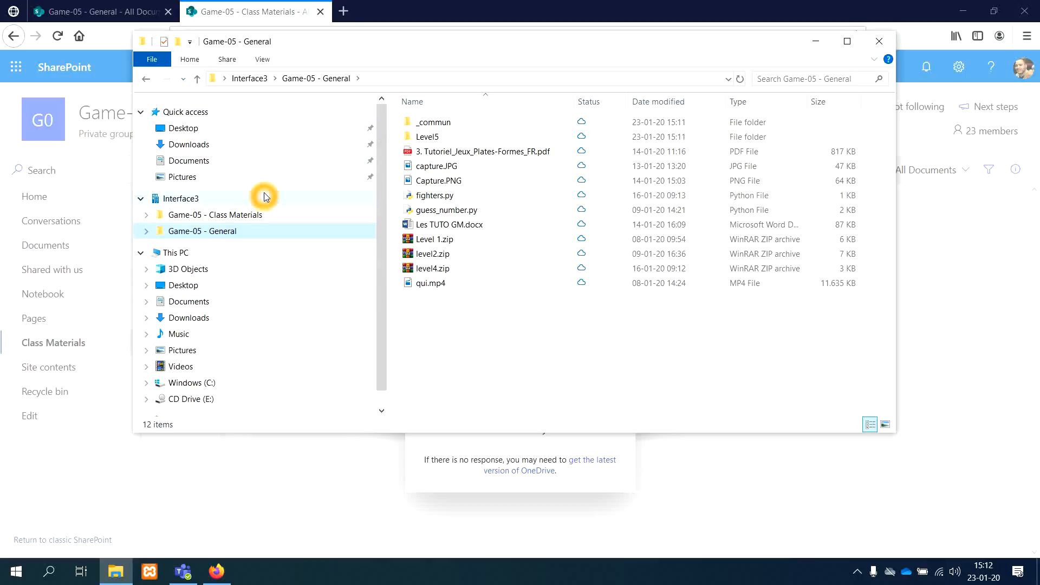
{"action": "left_click", "coordinate": [184, 570]}
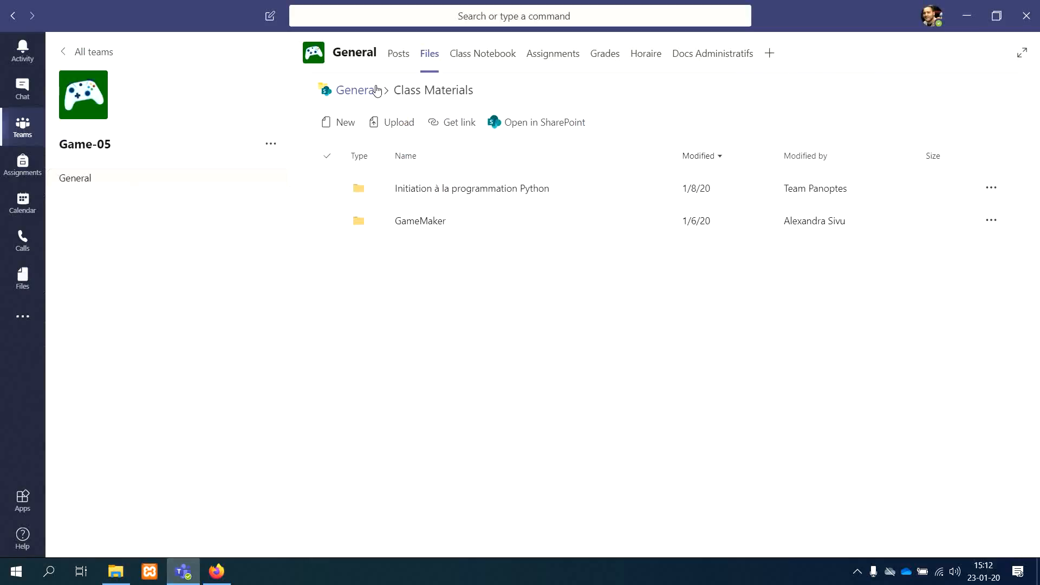
{"action": "left_click", "coordinate": [453, 341]}
{"action": "left_click", "coordinate": [861, 572]}
{"action": "right_click", "coordinate": [843, 544]}
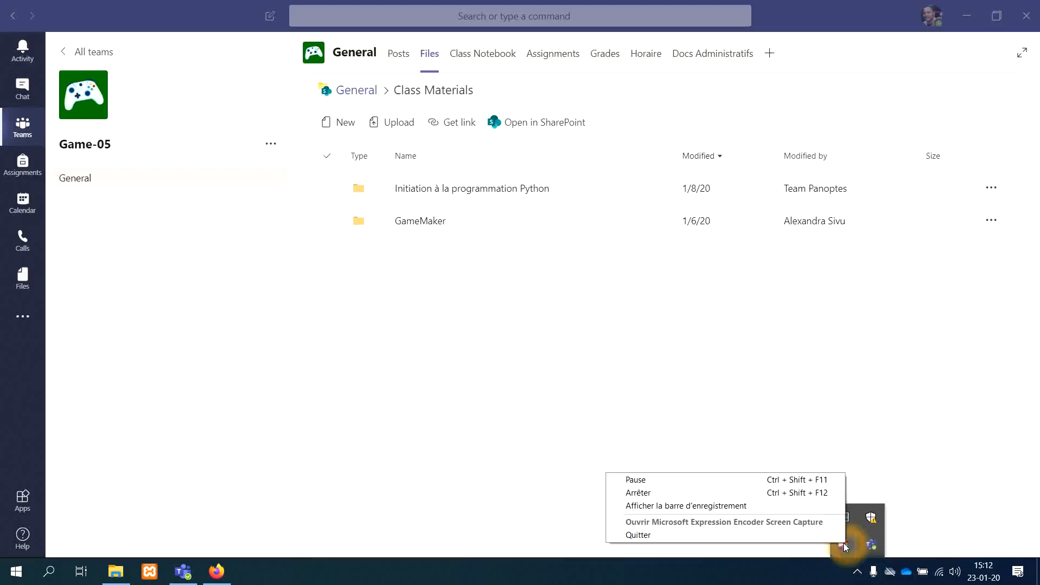